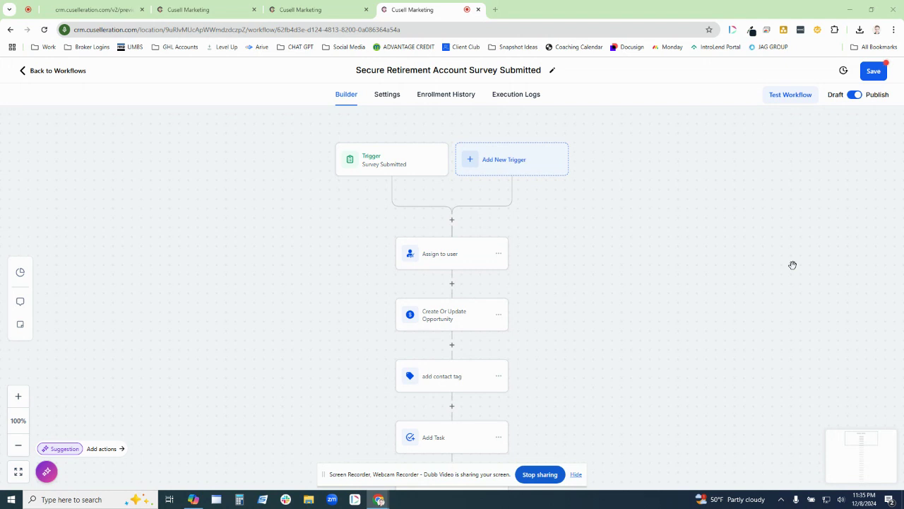
# Step: Review the workflow's Stop on response setting and its 8 AM–8 PM weekday Time Window
pyautogui.click(390, 97)
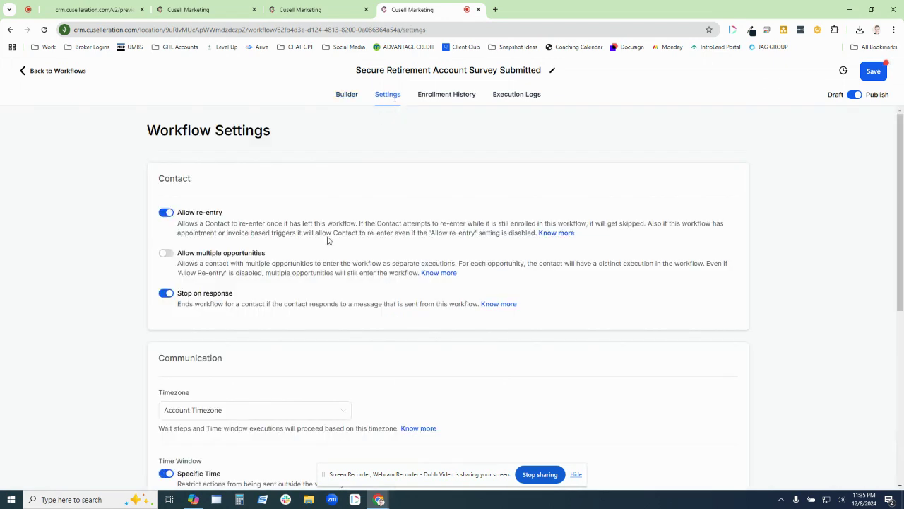
pyautogui.scroll(-2, 309, 228)
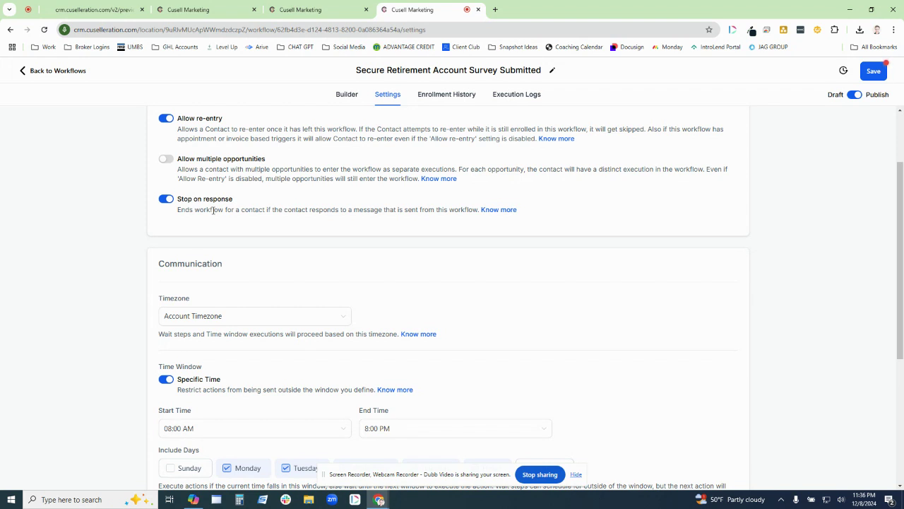
pyautogui.moveTo(234, 199); pyautogui.dragTo(158, 207)
pyautogui.scroll(-2, 262, 198)
pyautogui.moveTo(161, 272); pyautogui.dragTo(215, 274)
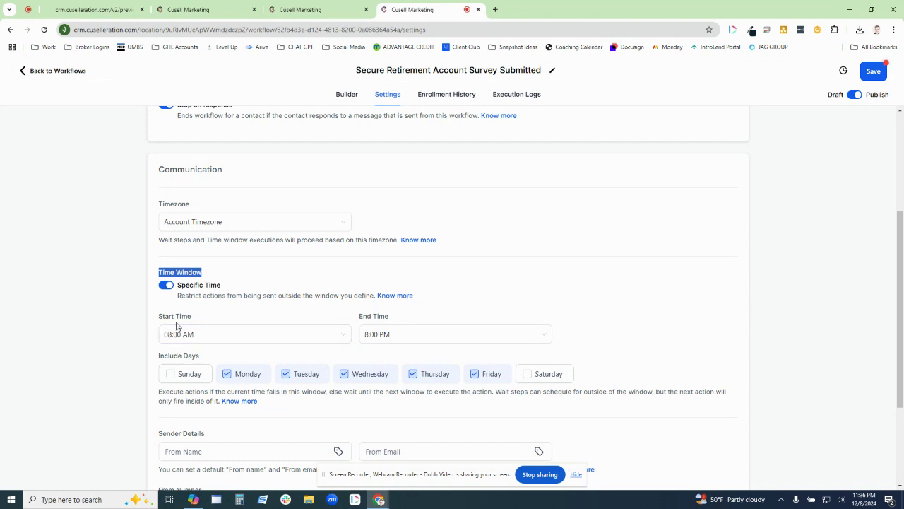
pyautogui.click(371, 282)
# Step: Go back to the Builder canvas and preview the retirement quiz and booking page in the other tab
pyautogui.click(351, 98)
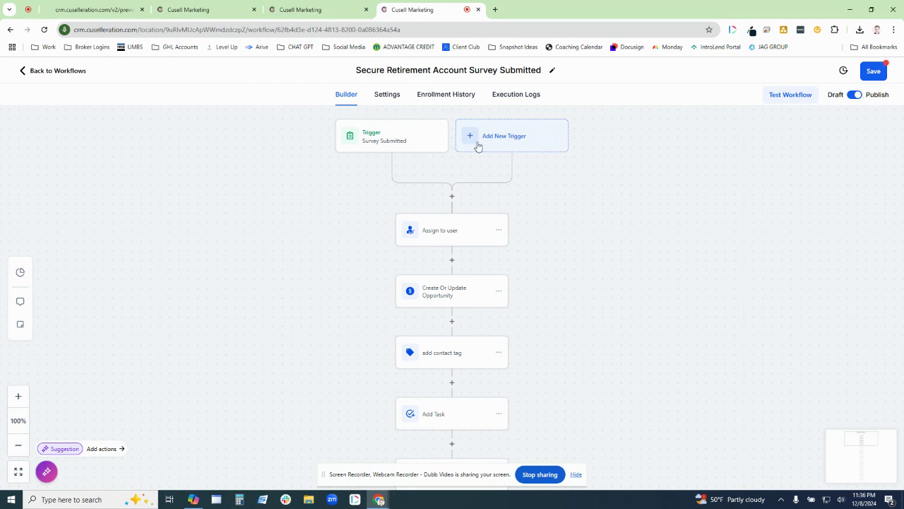
pyautogui.click(113, 8)
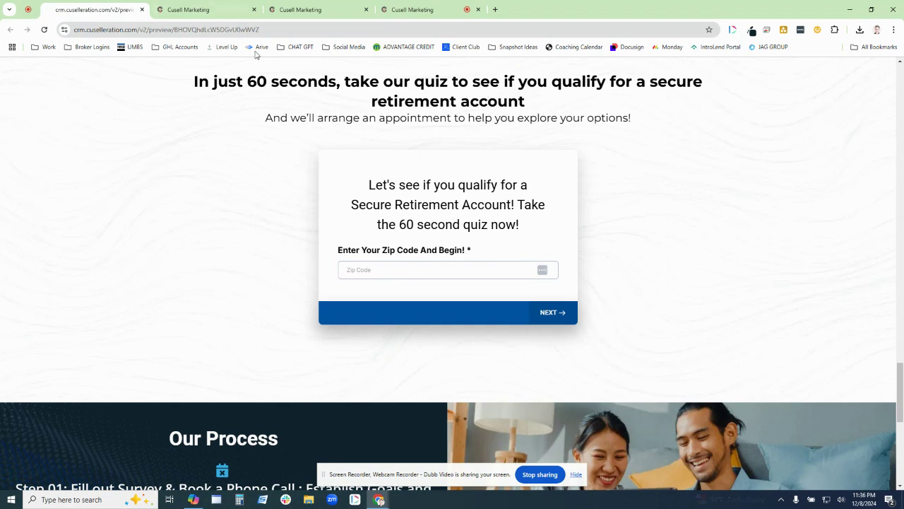
pyautogui.scroll(1, 354, 166)
pyautogui.scroll(4, 356, 168)
pyautogui.scroll(5, 355, 172)
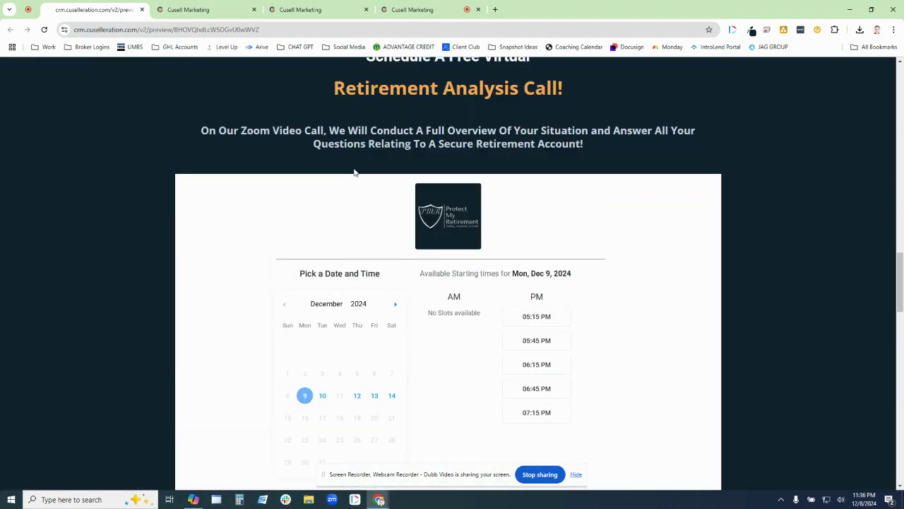
pyautogui.scroll(5, 354, 172)
pyautogui.scroll(3, 353, 171)
pyautogui.scroll(-1, 353, 171)
pyautogui.scroll(-6, 349, 167)
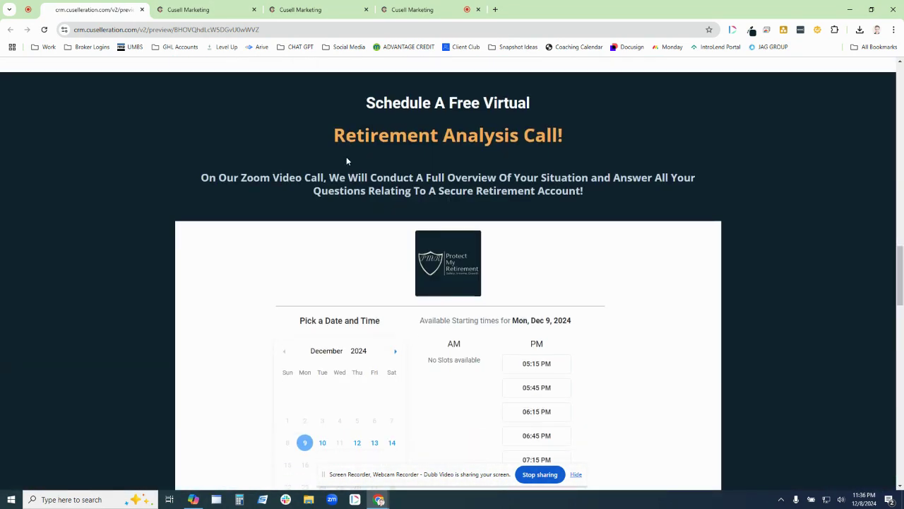
pyautogui.scroll(-6, 346, 162)
pyautogui.scroll(-3, 346, 161)
pyautogui.scroll(-3, 297, 169)
pyautogui.scroll(2, 263, 175)
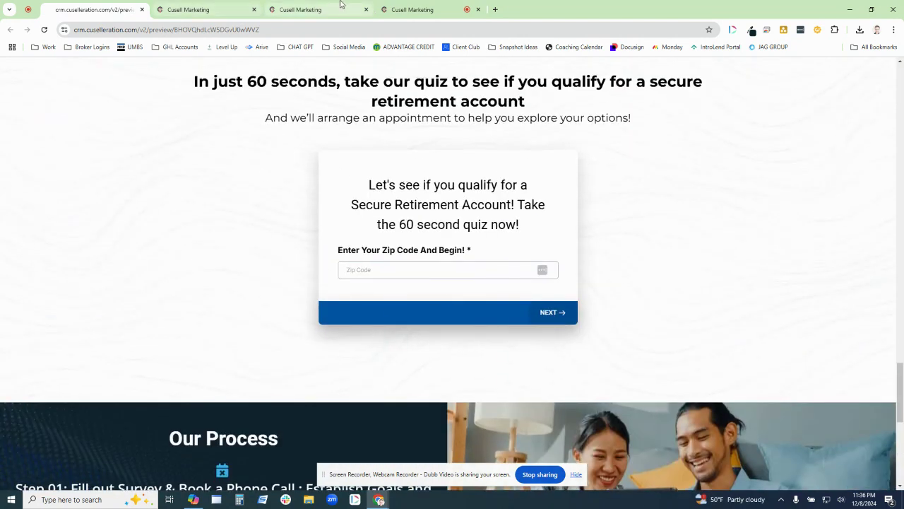
pyautogui.click(390, 5)
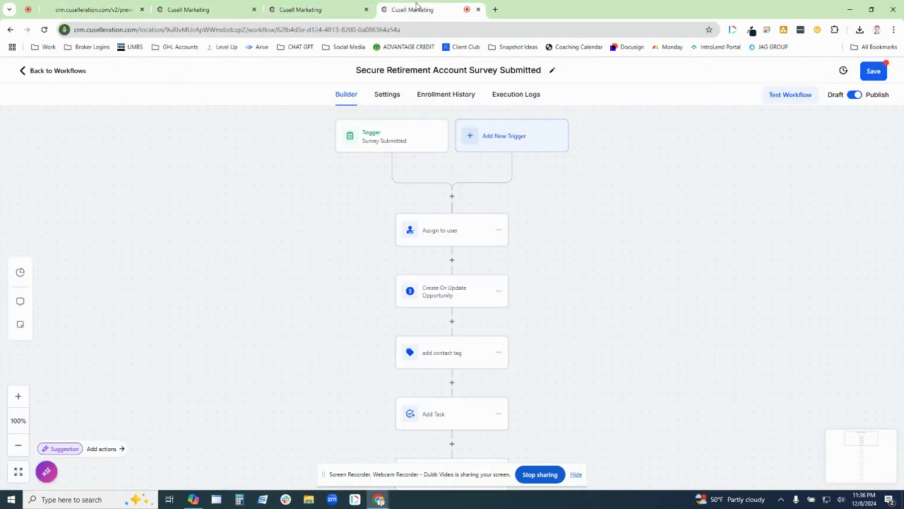
pyautogui.click(396, 146)
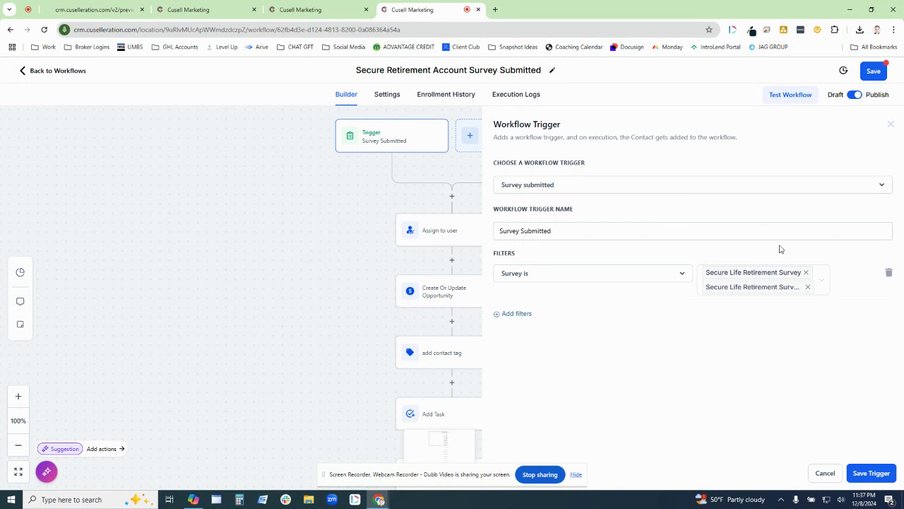
pyautogui.click(825, 473)
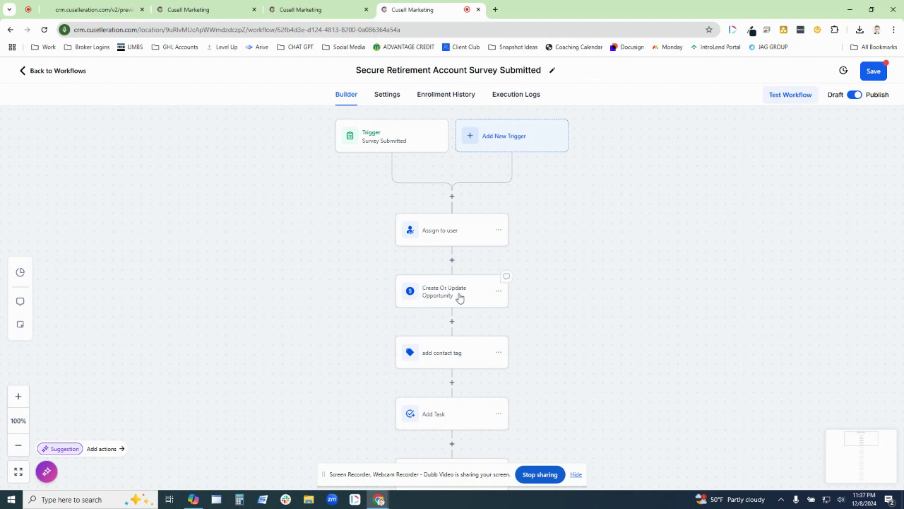
pyautogui.click(459, 297)
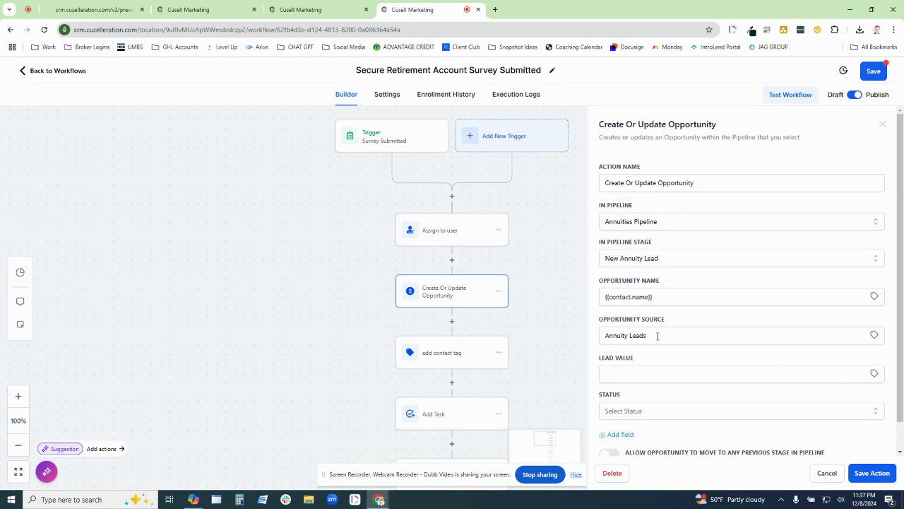
pyautogui.click(825, 473)
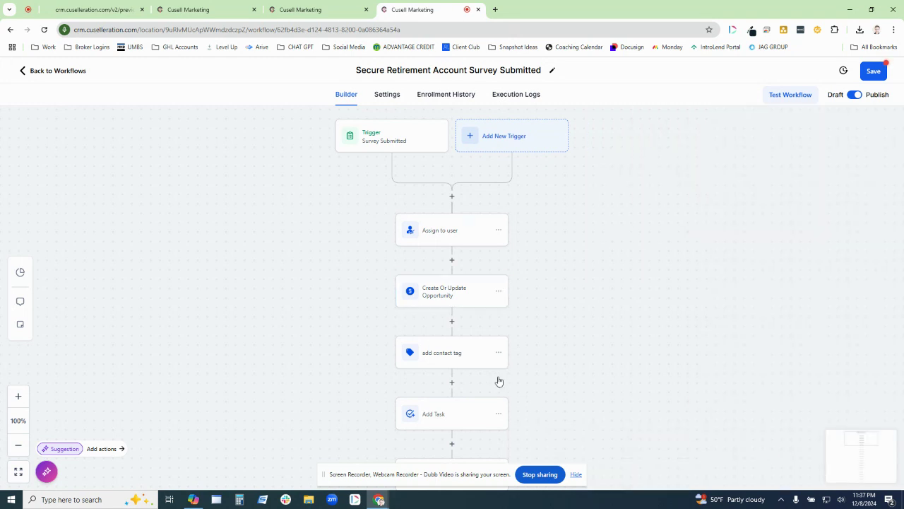
pyautogui.scroll(-1, 495, 381)
pyautogui.scroll(-1, 495, 382)
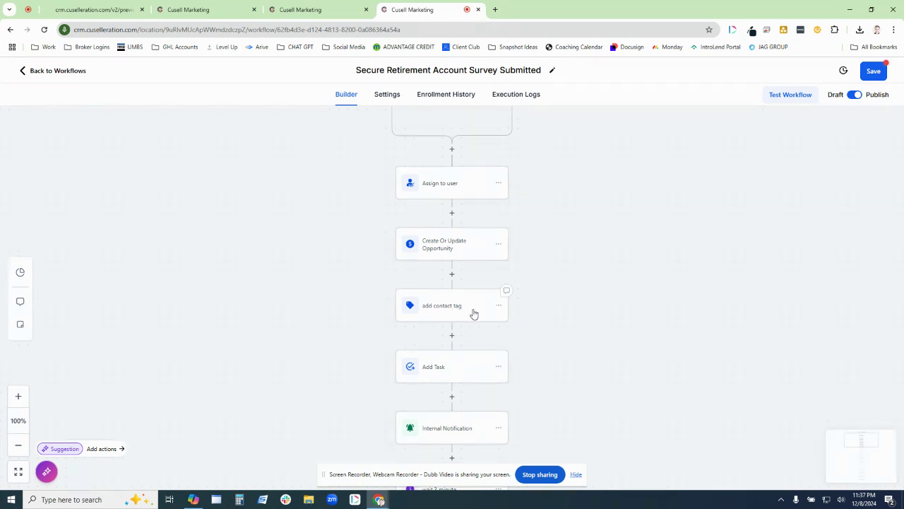
pyautogui.click(474, 314)
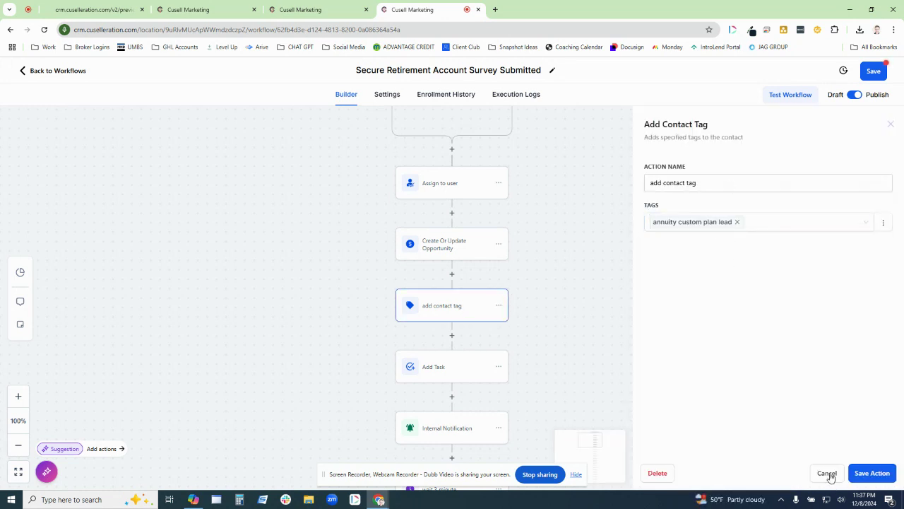
pyautogui.click(827, 473)
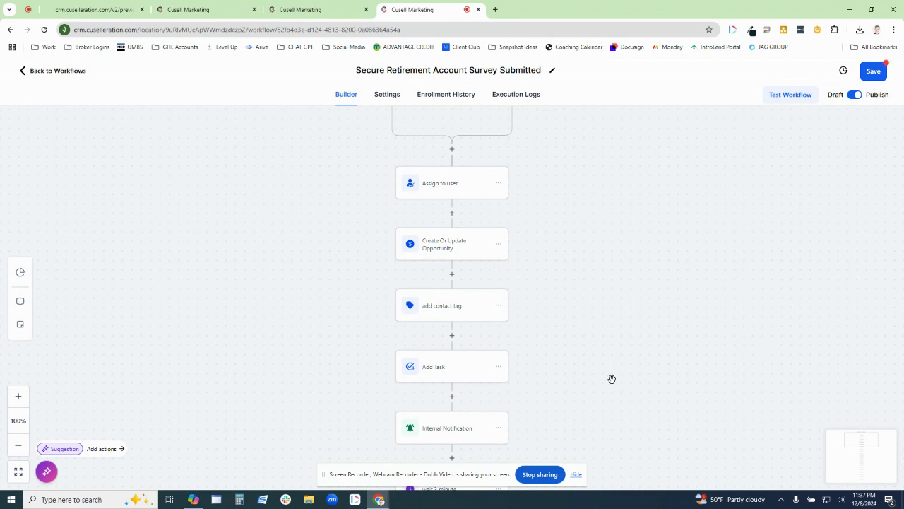
pyautogui.scroll(-1, 610, 384)
pyautogui.scroll(-1, 575, 385)
pyautogui.scroll(-1, 575, 386)
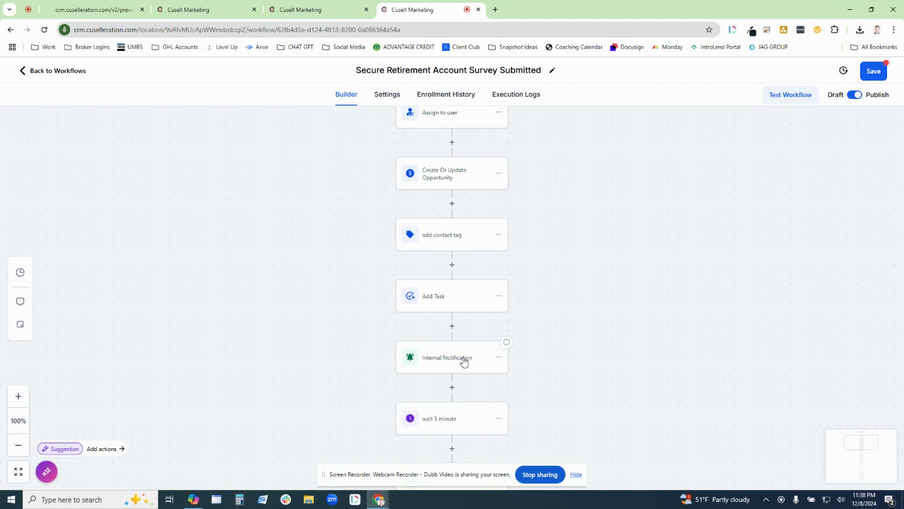
# Step: Open the Internal Notification step and read through its new-annuity-lead alert email
pyautogui.click(464, 361)
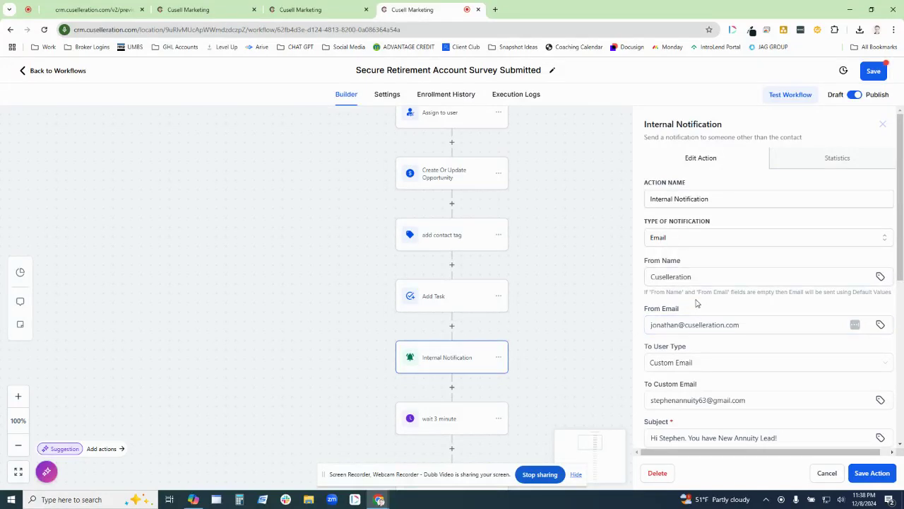
pyautogui.scroll(-1, 706, 395)
pyautogui.scroll(-2, 738, 395)
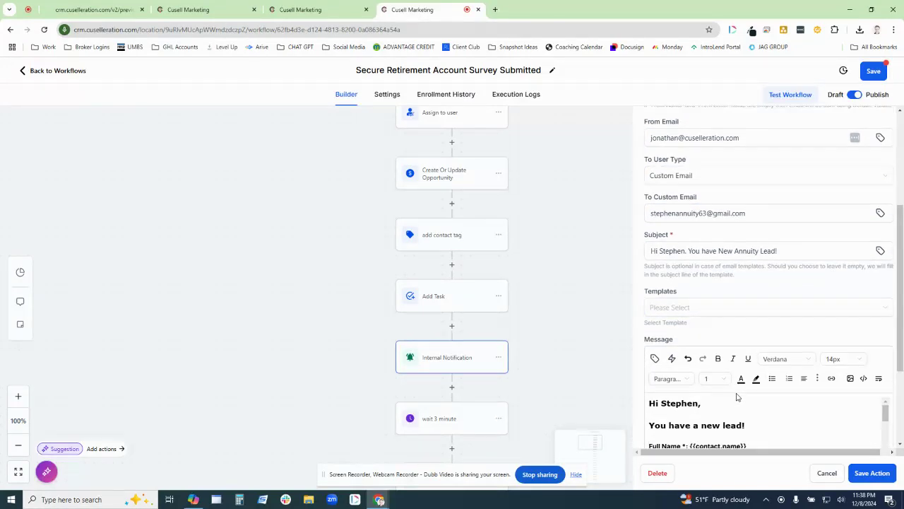
pyautogui.scroll(-1, 739, 397)
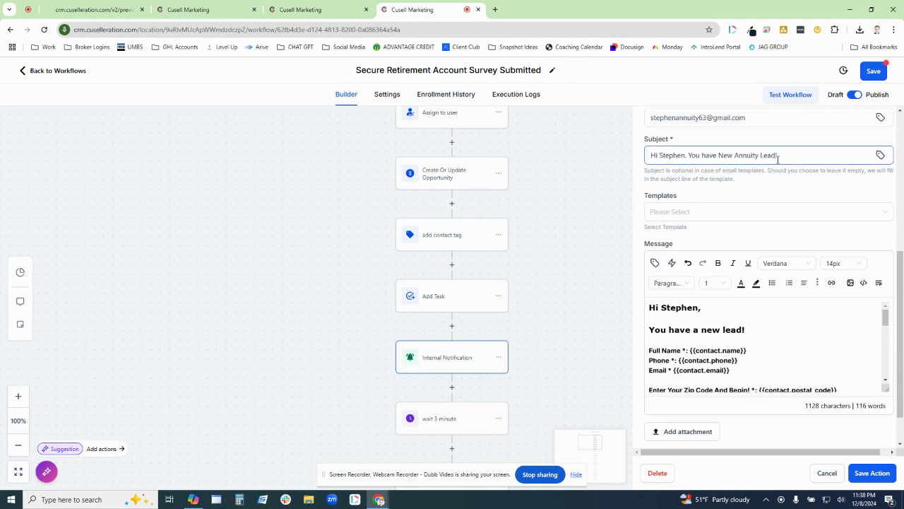
pyautogui.scroll(-1, 770, 212)
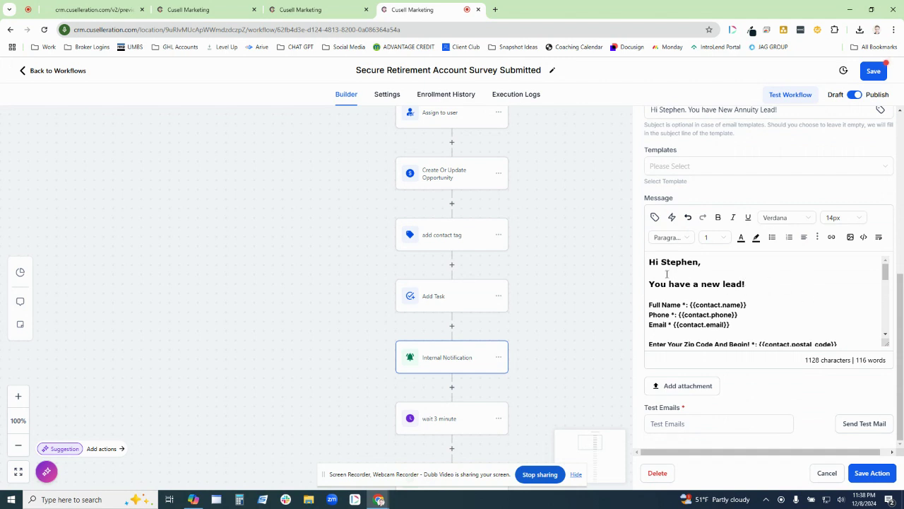
pyautogui.scroll(-1, 679, 272)
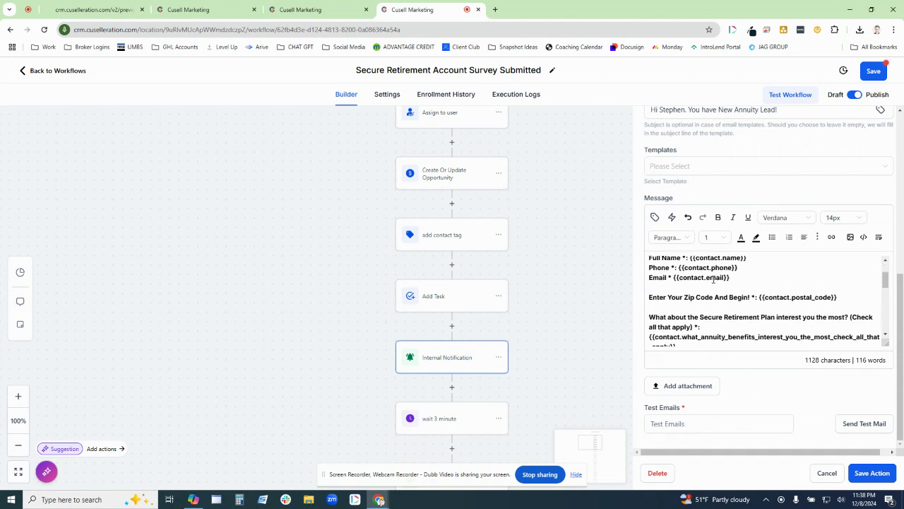
pyautogui.scroll(-1, 728, 283)
pyautogui.scroll(-1, 734, 285)
pyautogui.scroll(-1, 735, 285)
pyautogui.scroll(-1, 738, 285)
pyautogui.scroll(-1, 739, 285)
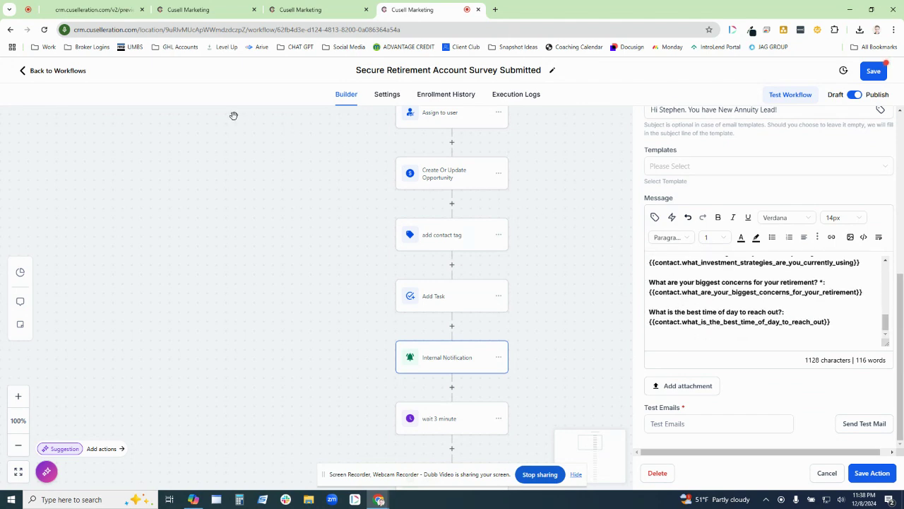
# Step: Glance at the survey preview, then scroll the workflow canvas down to SMS 1 and Email 1
pyautogui.click(96, 9)
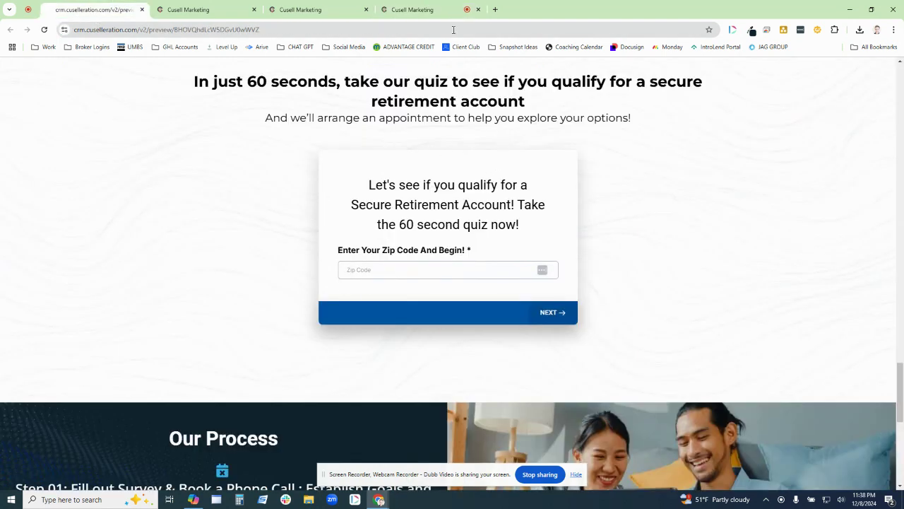
pyautogui.click(443, 7)
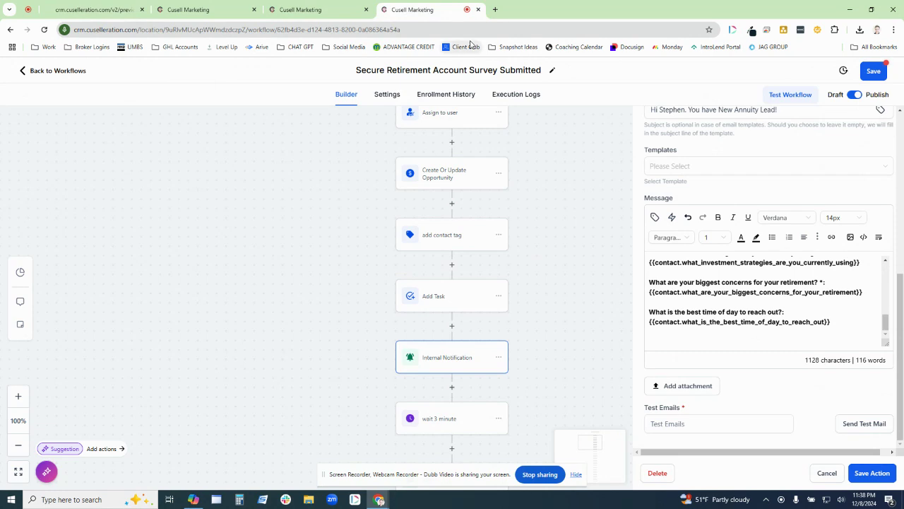
pyautogui.scroll(-1, 604, 234)
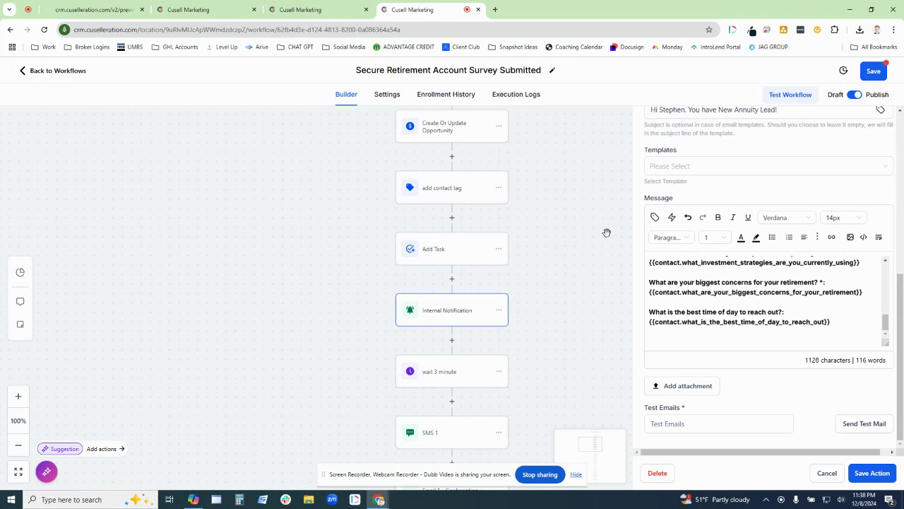
pyautogui.scroll(-1, 606, 233)
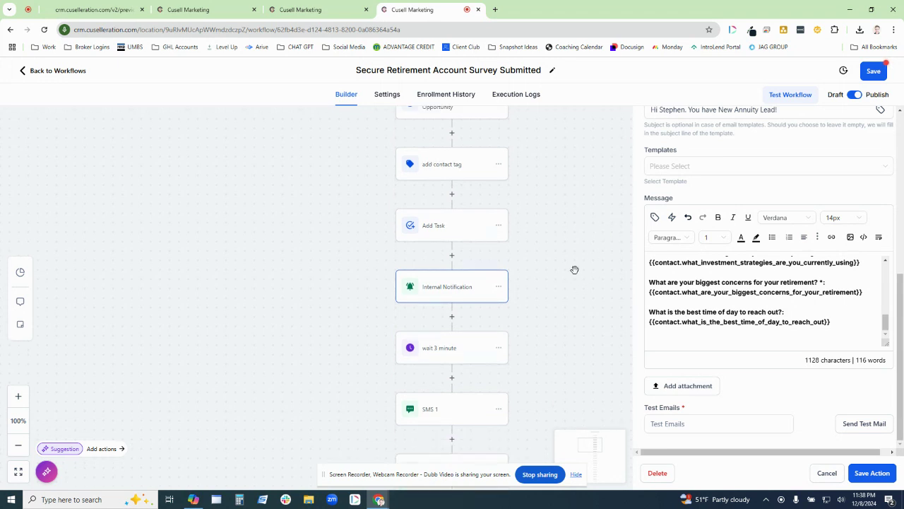
pyautogui.scroll(-1, 574, 268)
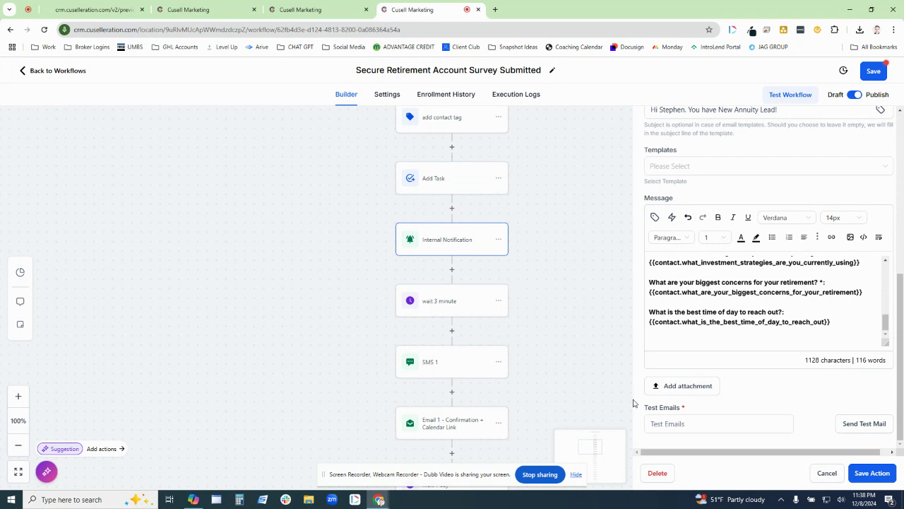
# Step: Close the notification panel and view SMS 1's personalized Secure Retirement Account follow-up text
pyautogui.click(826, 473)
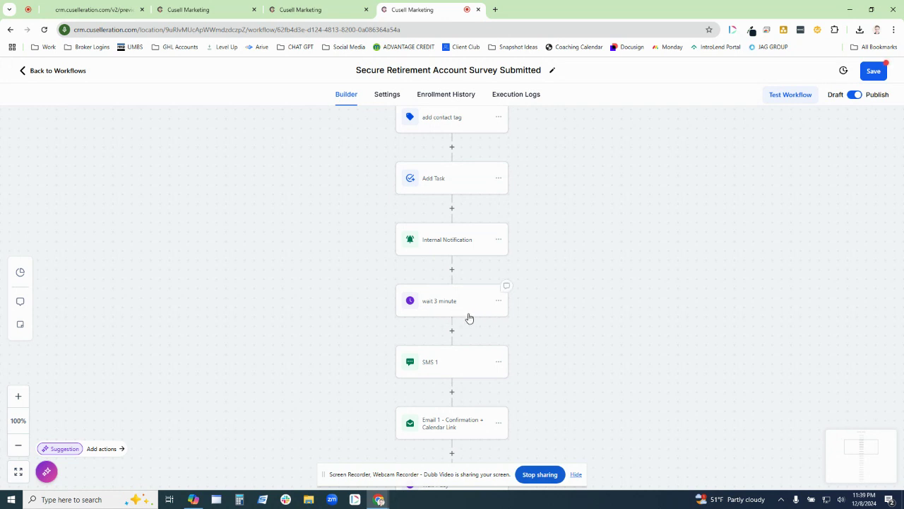
pyautogui.moveTo(451, 361)
pyautogui.click(504, 368)
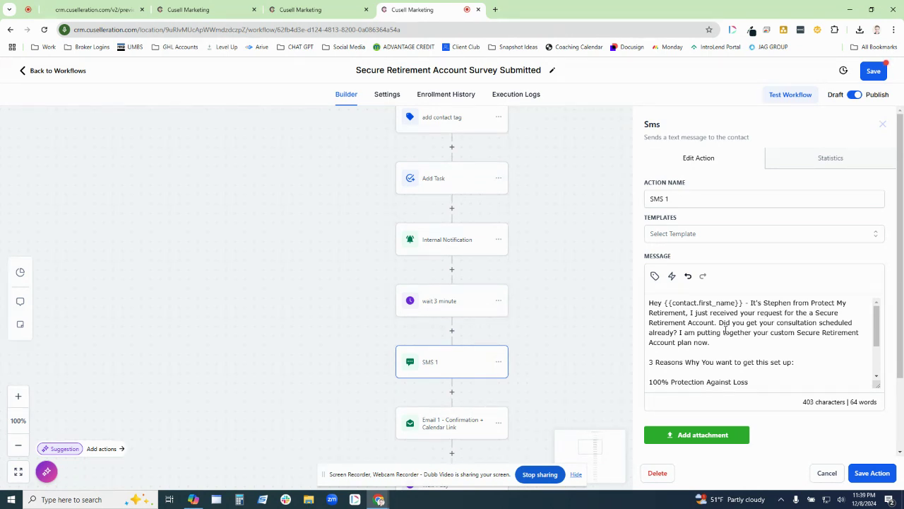
# Step: Open the Email 1 Confirmation + Calendar Link step and check its sender address
pyautogui.click(441, 427)
pyautogui.click(738, 292)
pyautogui.scroll(-1, 740, 288)
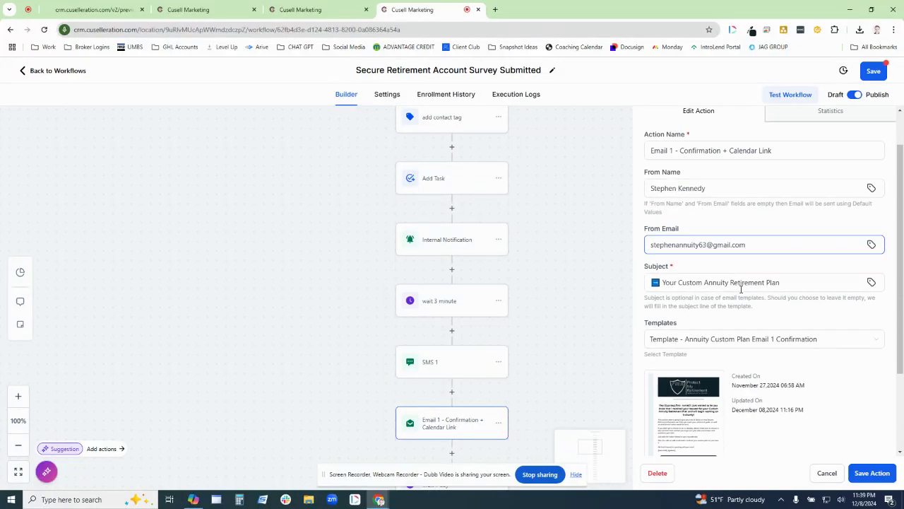
pyautogui.scroll(-1, 741, 288)
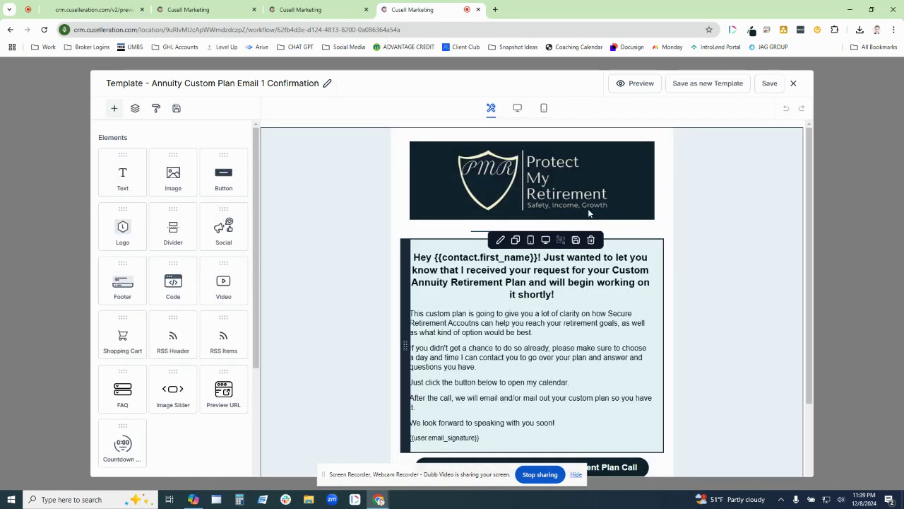
# Step: Inspect the template's logo section, main text block and Schedule call button
pyautogui.click(594, 193)
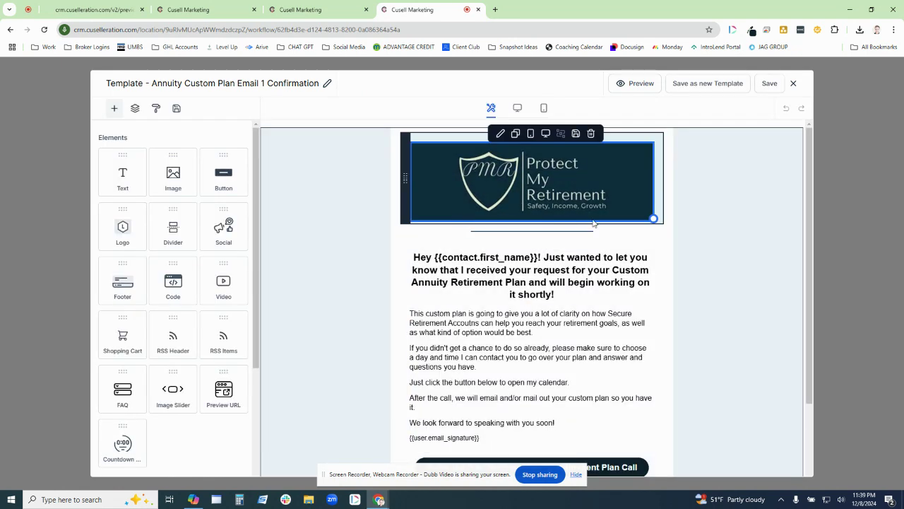
pyautogui.click(664, 216)
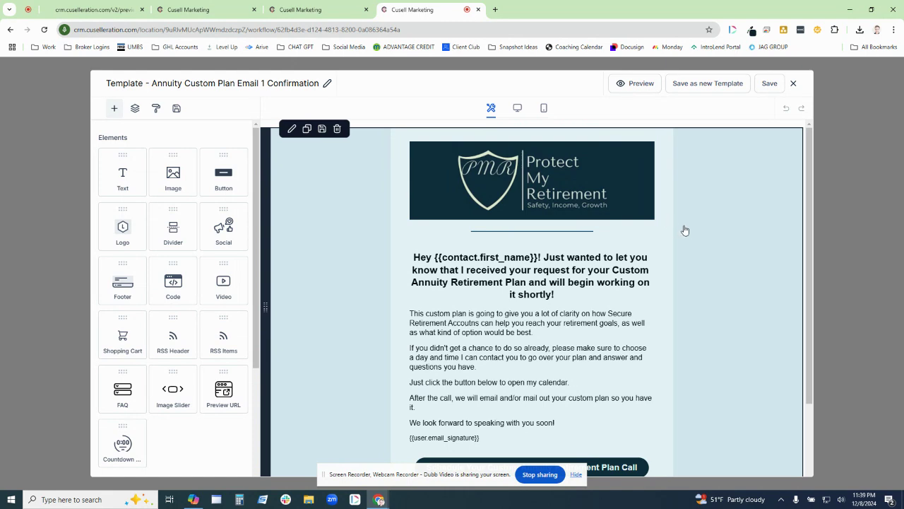
pyautogui.click(649, 270)
pyautogui.scroll(-1, 636, 248)
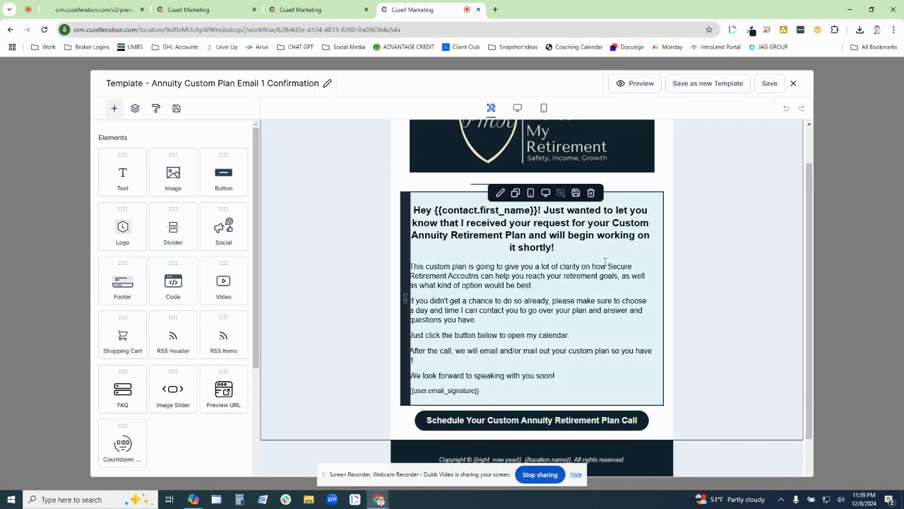
pyautogui.scroll(-1, 599, 270)
pyautogui.click(571, 371)
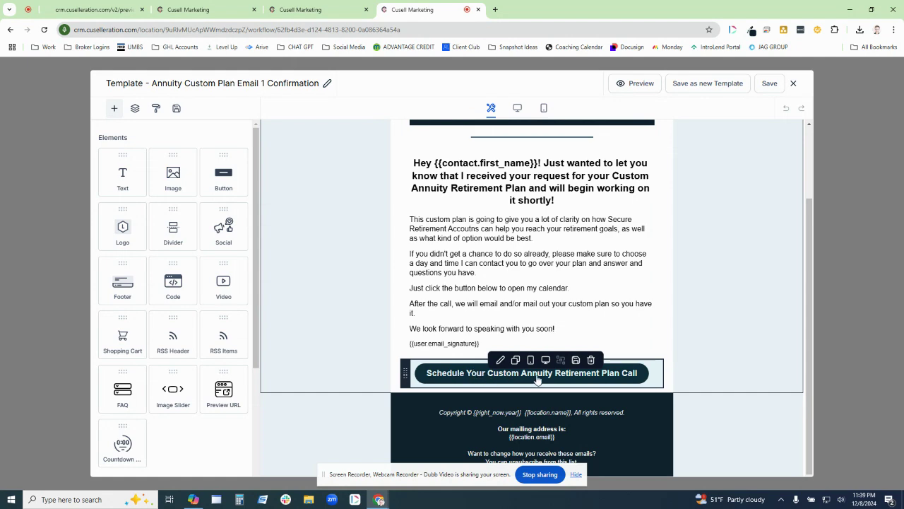
pyautogui.click(647, 343)
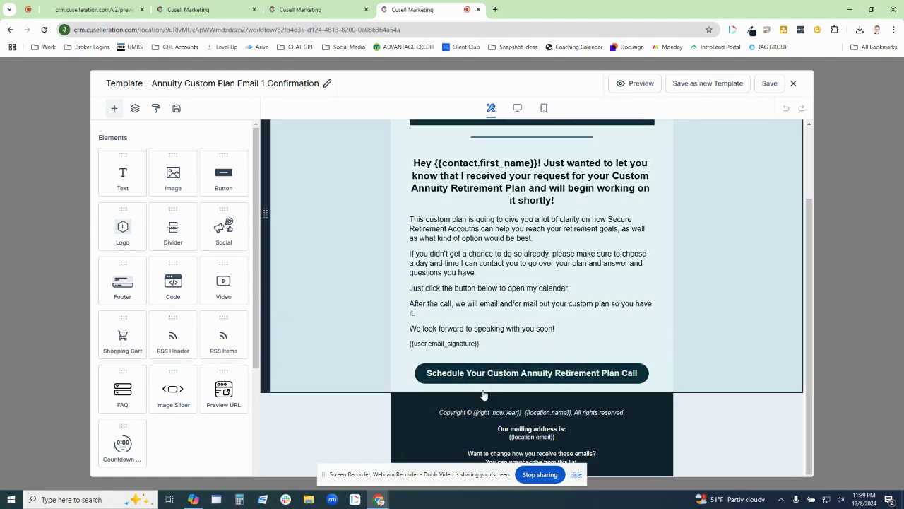
# Step: Close the template editor and open the Email 2 Calendar reminder step
pyautogui.click(792, 83)
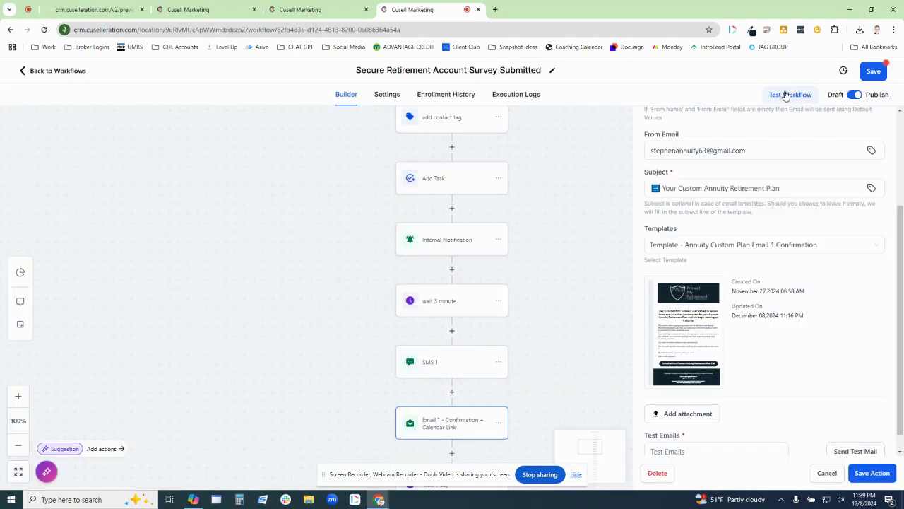
pyautogui.scroll(-2, 568, 216)
pyautogui.scroll(-3, 531, 268)
pyautogui.scroll(-4, 472, 339)
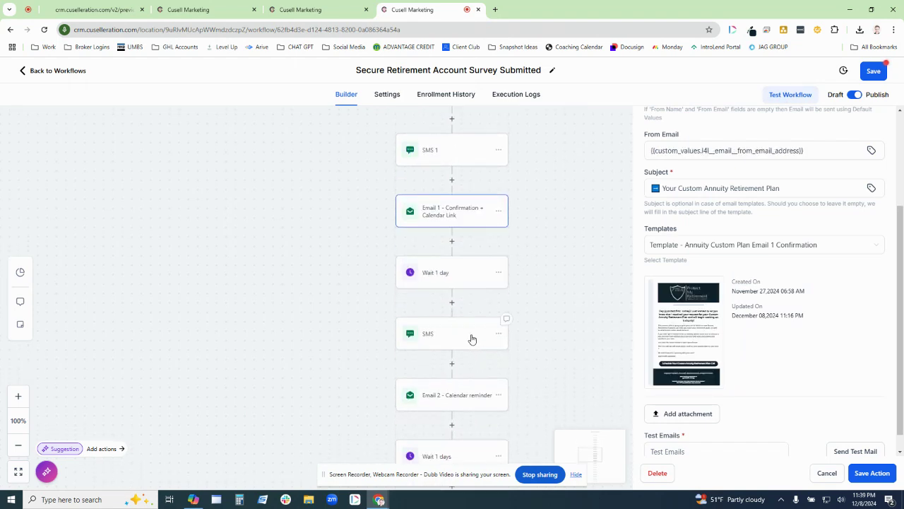
pyautogui.click(441, 390)
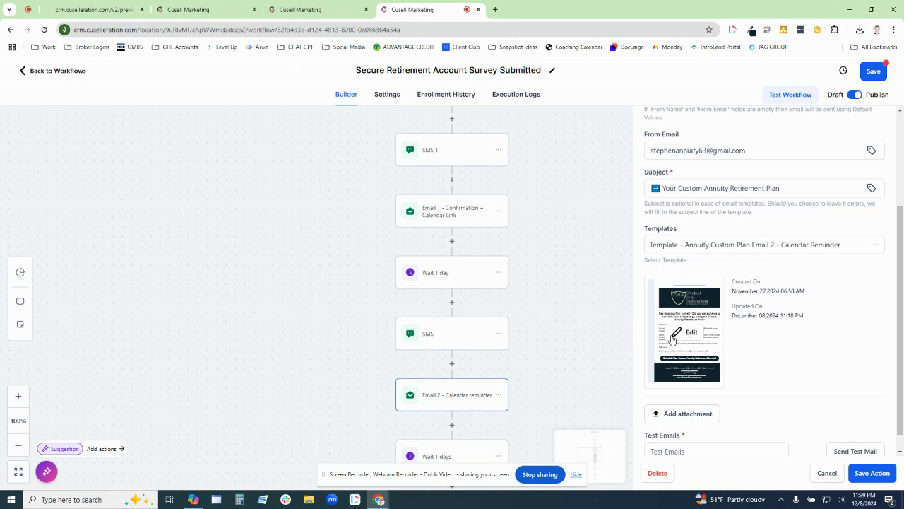
# Step: Open the Email 3 Still interested step, then scroll down to the Add to Workflow node
pyautogui.scroll(-1, 678, 318)
pyautogui.scroll(-2, 517, 347)
pyautogui.scroll(-2, 464, 376)
pyautogui.scroll(-1, 458, 393)
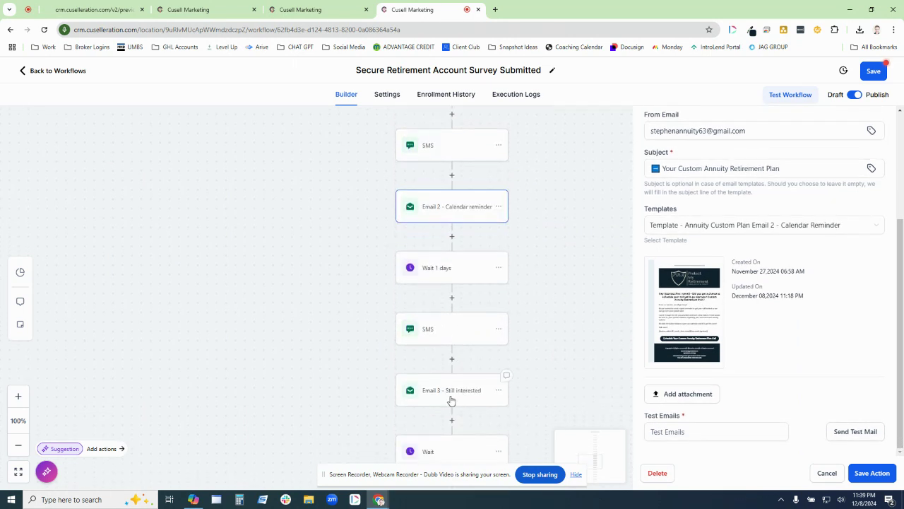
pyautogui.click(477, 390)
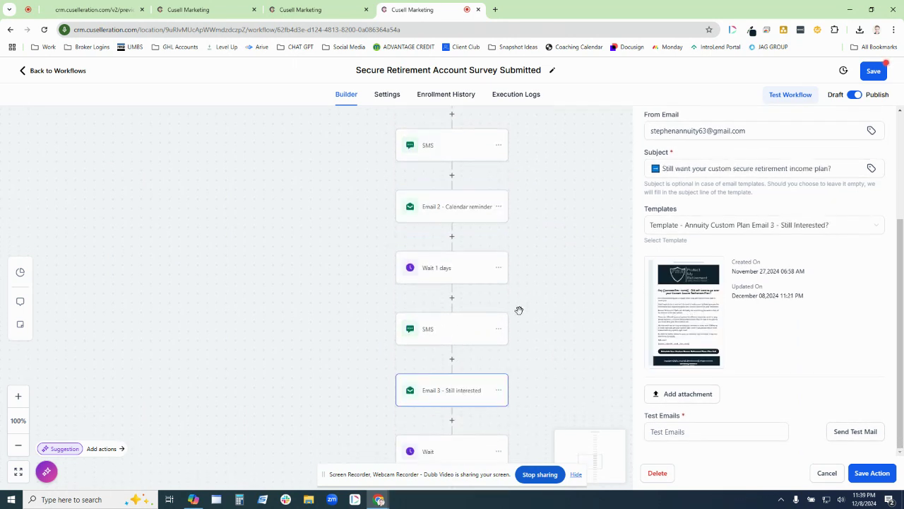
pyautogui.scroll(-1, 518, 311)
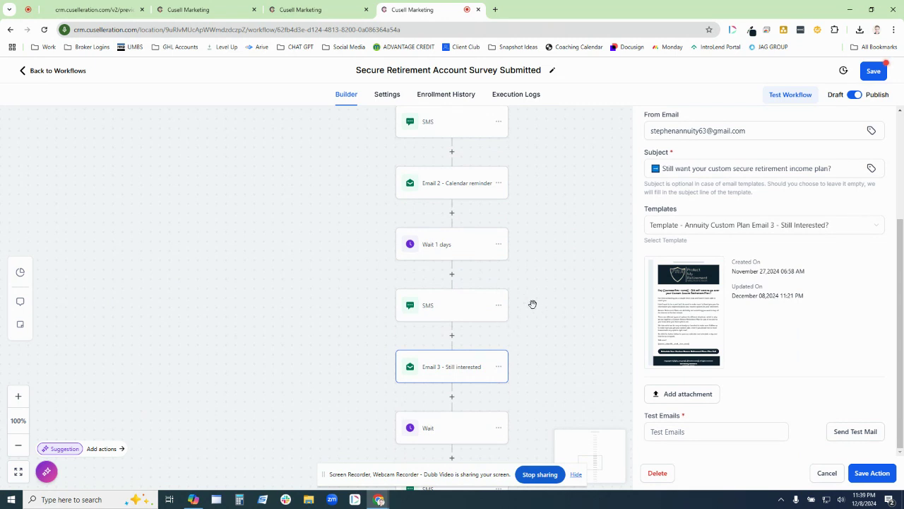
pyautogui.scroll(-2, 534, 302)
pyautogui.scroll(-1, 538, 298)
pyautogui.scroll(-1, 538, 300)
pyautogui.scroll(-1, 538, 299)
pyautogui.scroll(-1, 539, 300)
pyautogui.scroll(-3, 538, 299)
pyautogui.scroll(-2, 538, 299)
pyautogui.scroll(-2, 538, 300)
pyautogui.scroll(-1, 537, 299)
pyautogui.scroll(-1, 533, 297)
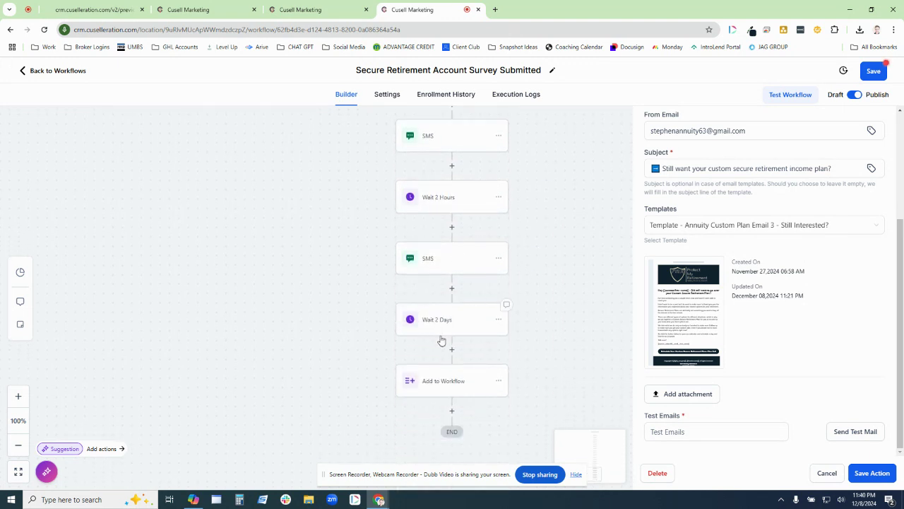
# Step: Confirm the Add to Workflow step targets Annuity Retirement Planning Reactivation and save the workflow
pyautogui.click(433, 381)
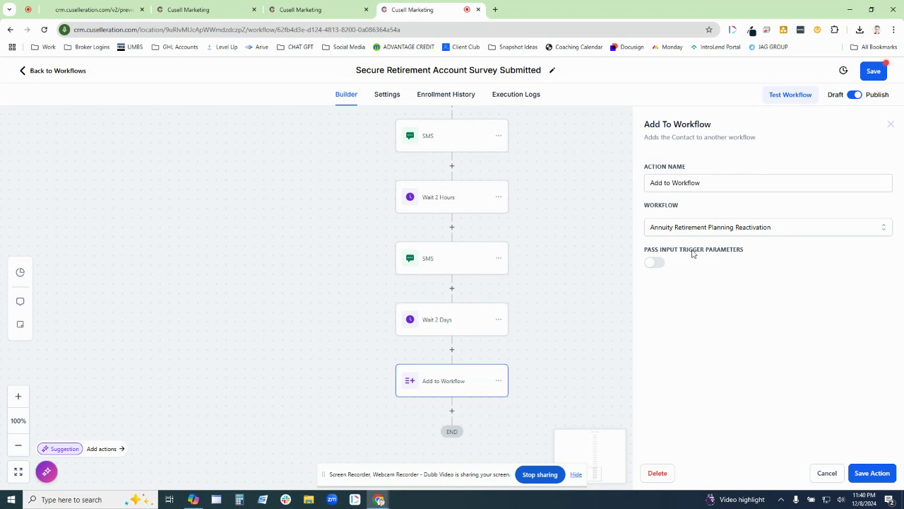
pyautogui.click(873, 71)
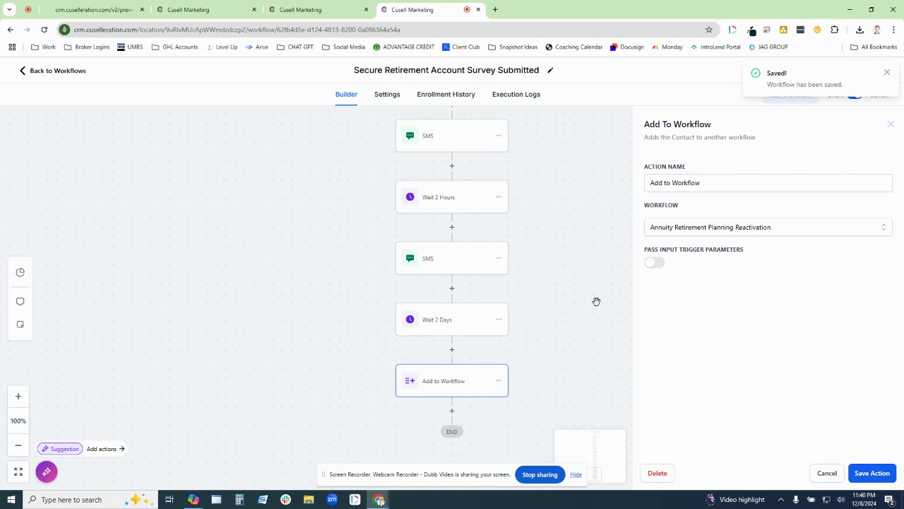
# Step: Scroll up and back down through the saved workflow's step sequence
pyautogui.scroll(2, 544, 281)
pyautogui.scroll(2, 536, 284)
pyautogui.scroll(2, 530, 292)
pyautogui.scroll(1, 537, 288)
pyautogui.scroll(2, 536, 289)
pyautogui.scroll(2, 539, 285)
pyautogui.scroll(2, 539, 273)
pyautogui.scroll(3, 539, 281)
pyautogui.scroll(1, 539, 279)
pyautogui.scroll(-2, 536, 272)
pyautogui.scroll(-2, 431, 127)
pyautogui.scroll(-2, 445, 166)
pyautogui.scroll(-3, 460, 179)
pyautogui.scroll(-2, 464, 181)
pyautogui.scroll(-2, 469, 183)
pyautogui.scroll(-2, 473, 198)
pyautogui.scroll(-2, 478, 196)
pyautogui.scroll(-3, 483, 192)
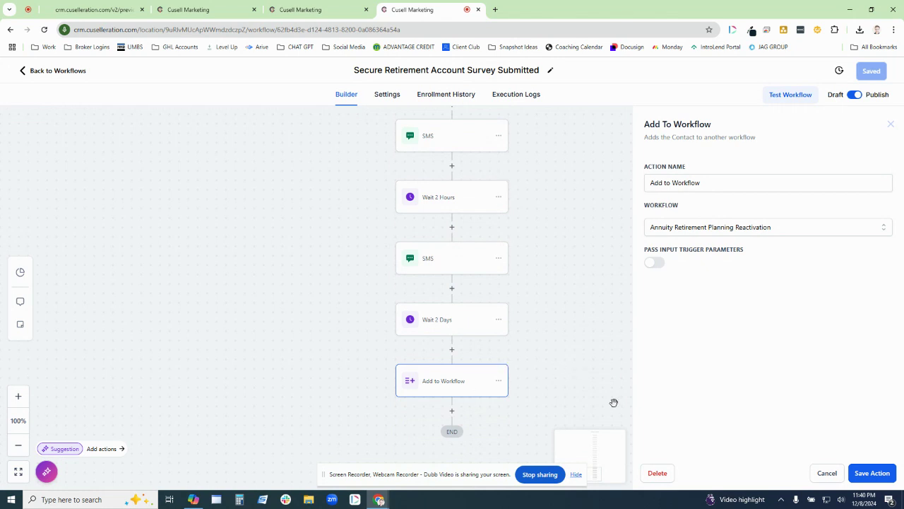
# Step: Cancel the Add to Workflow panel and scroll up to the Survey Submitted trigger
pyautogui.click(825, 478)
pyautogui.click(456, 384)
pyautogui.click(826, 478)
pyautogui.scroll(2, 674, 403)
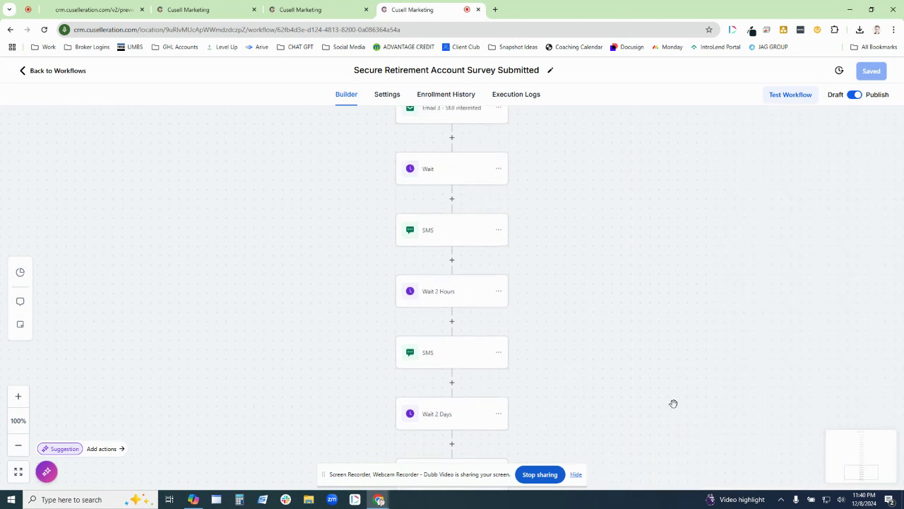
pyautogui.scroll(2, 677, 399)
pyautogui.scroll(2, 676, 401)
pyautogui.scroll(2, 677, 400)
pyautogui.scroll(2, 680, 398)
pyautogui.scroll(2, 682, 395)
pyautogui.scroll(2, 684, 396)
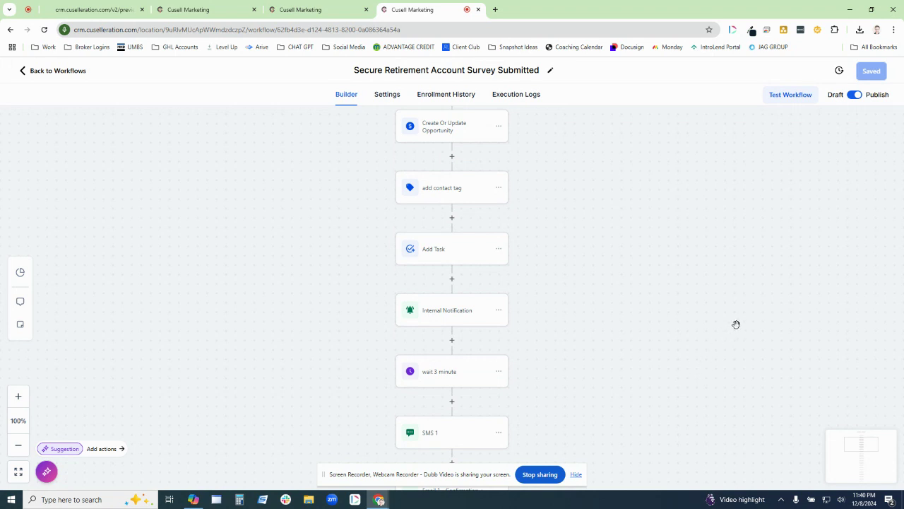
pyautogui.scroll(1, 739, 323)
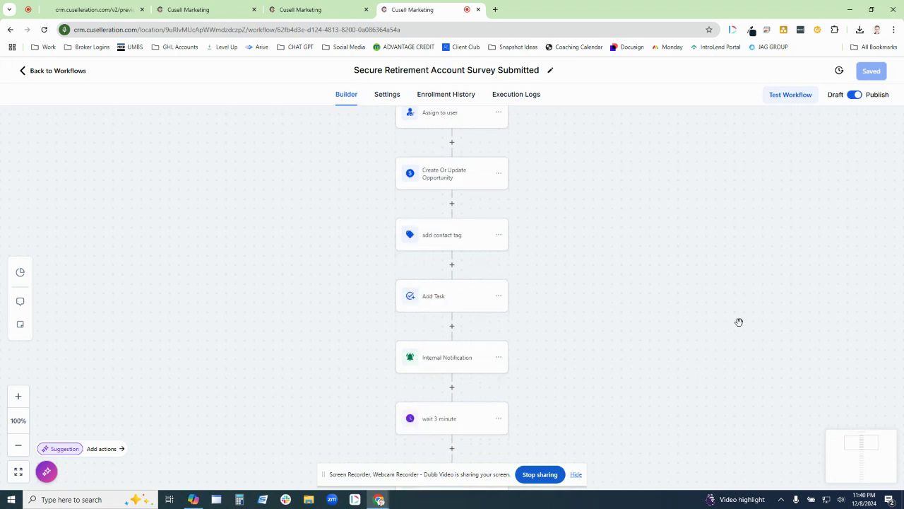
pyautogui.scroll(2, 700, 313)
pyautogui.scroll(1, 689, 311)
pyautogui.scroll(1, 689, 311)
pyautogui.scroll(1, 614, 276)
pyautogui.scroll(-2, 556, 225)
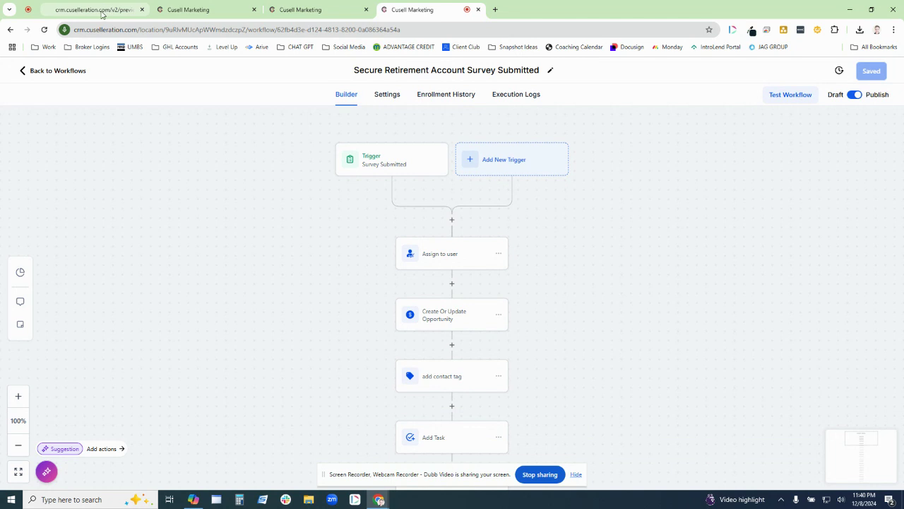